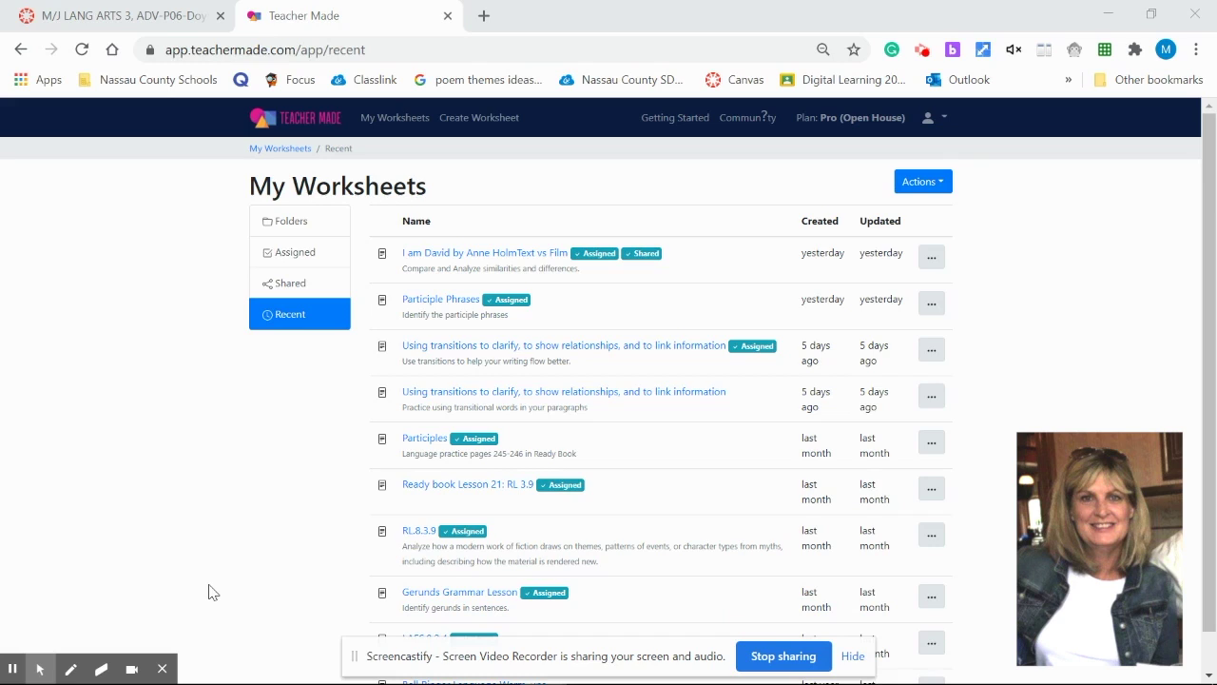
- Assign the 'I am David by Anne HolmText vs Film' worksheet with Canvas delivery and save the assignment
{"action": "left_click", "coordinate": [931, 260]}
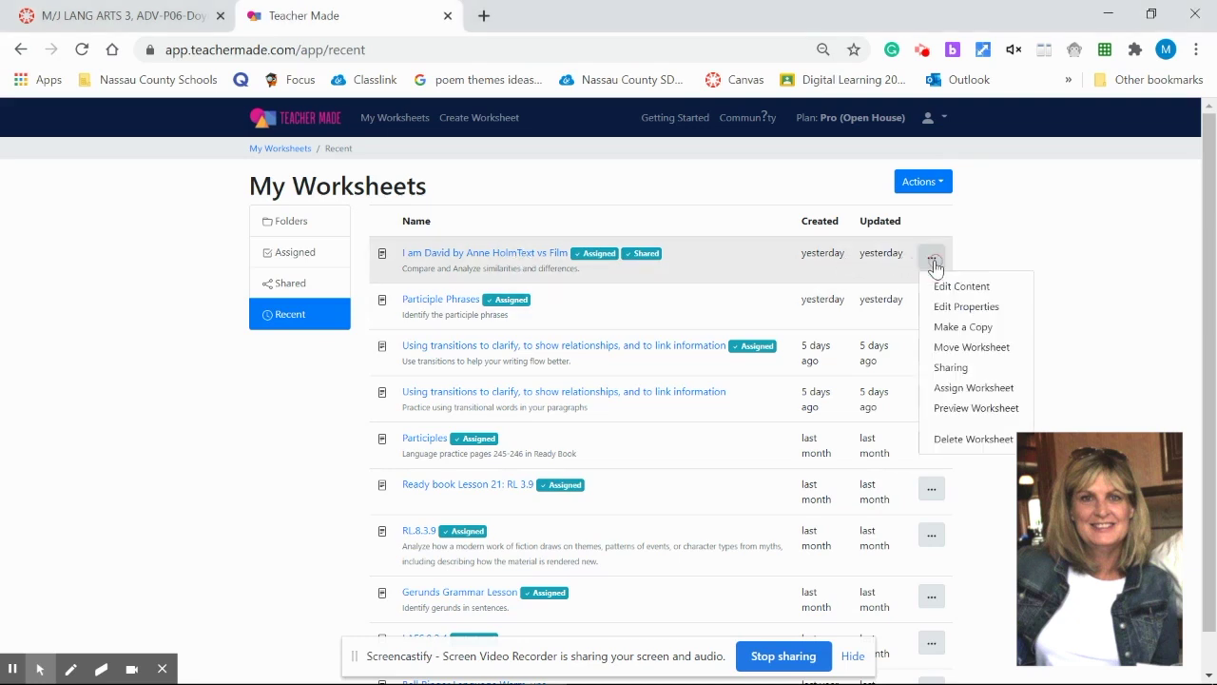
{"action": "left_click", "coordinate": [965, 388]}
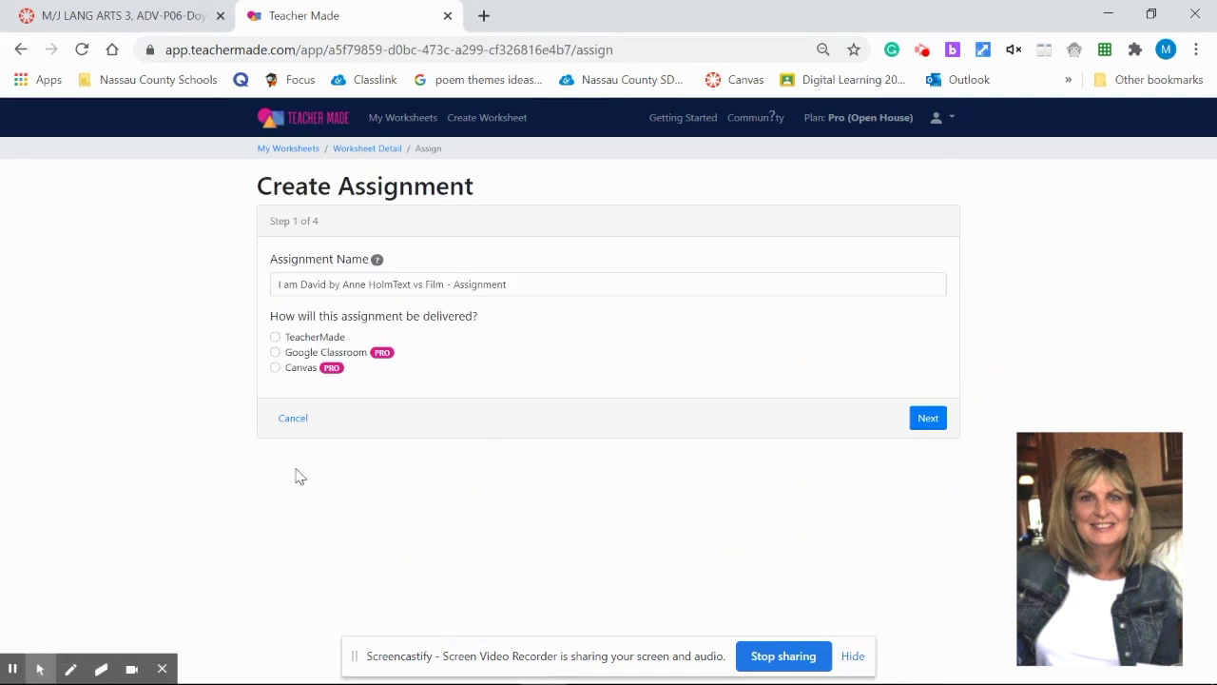
{"action": "left_click", "coordinate": [275, 369]}
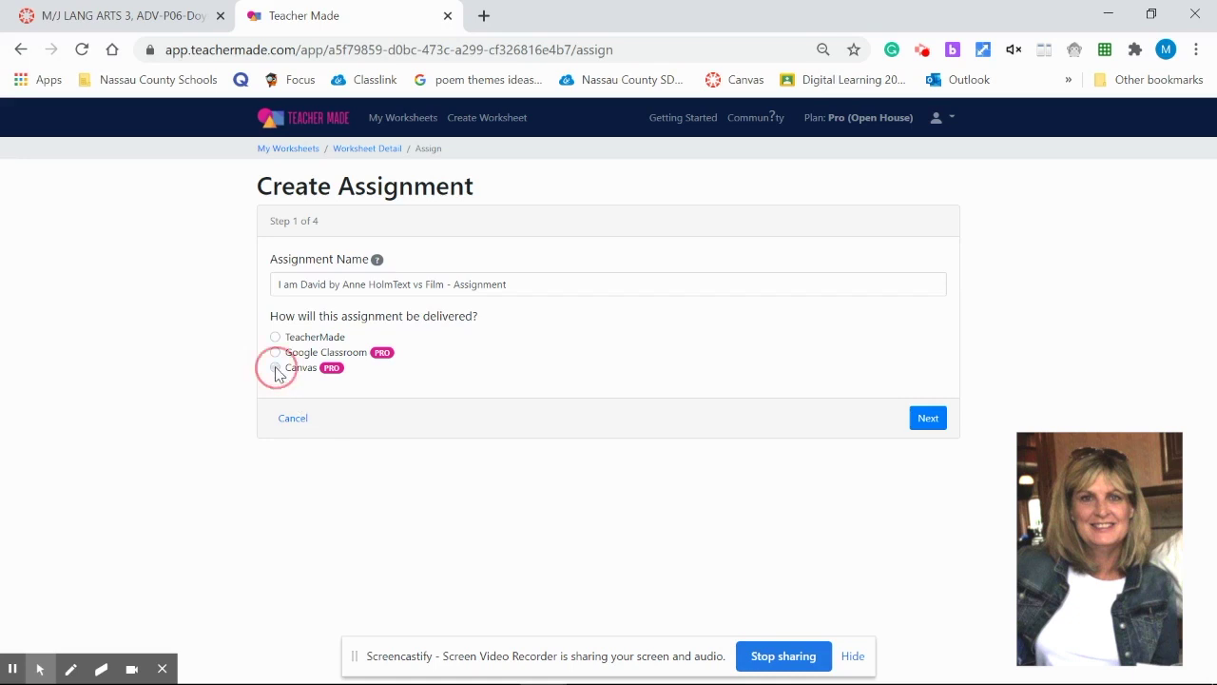
{"action": "left_click", "coordinate": [933, 422]}
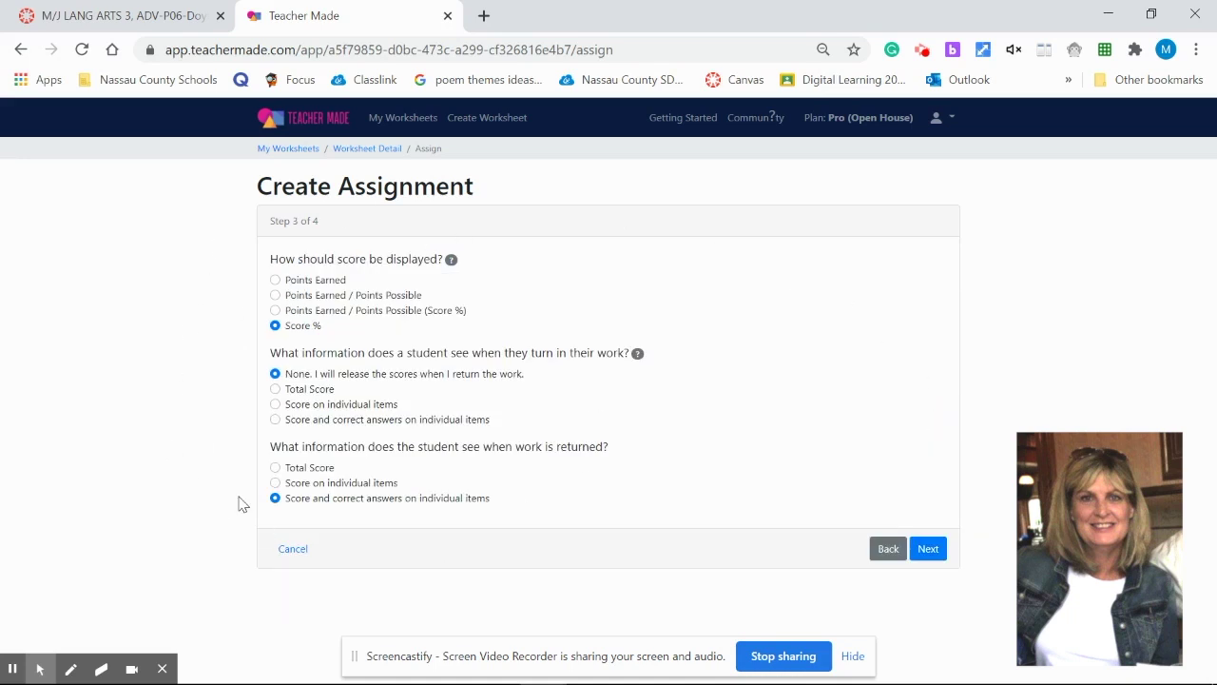
{"action": "left_click", "coordinate": [930, 554]}
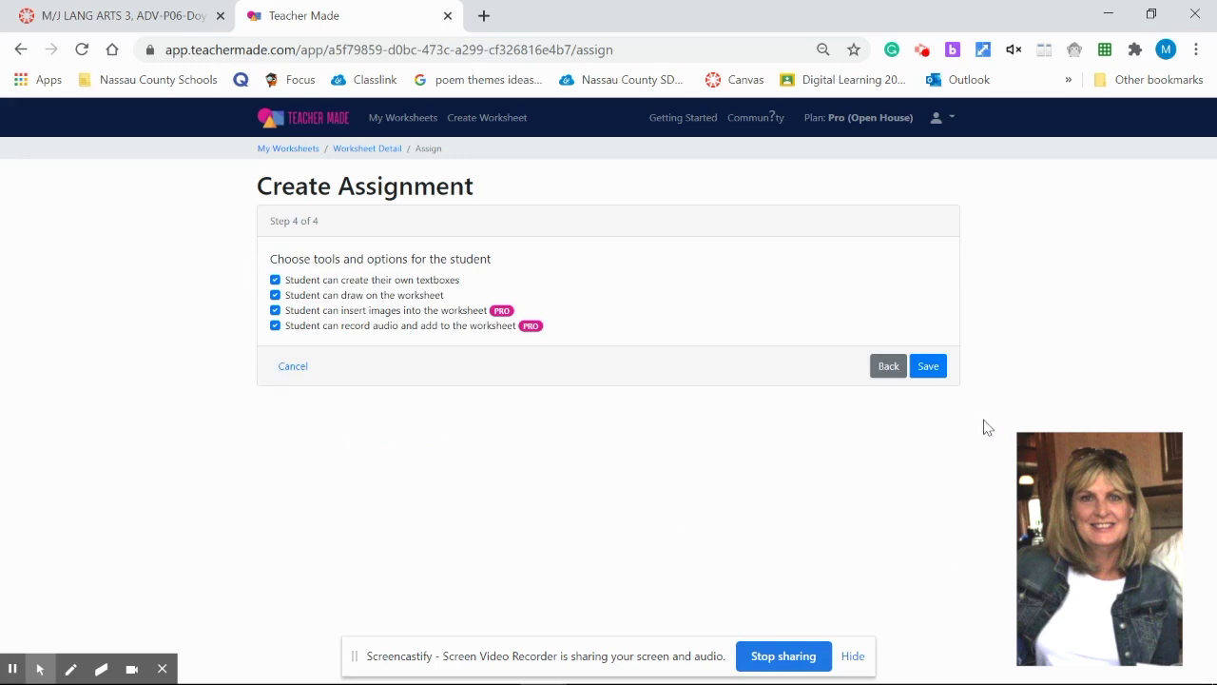
{"action": "left_click", "coordinate": [930, 371]}
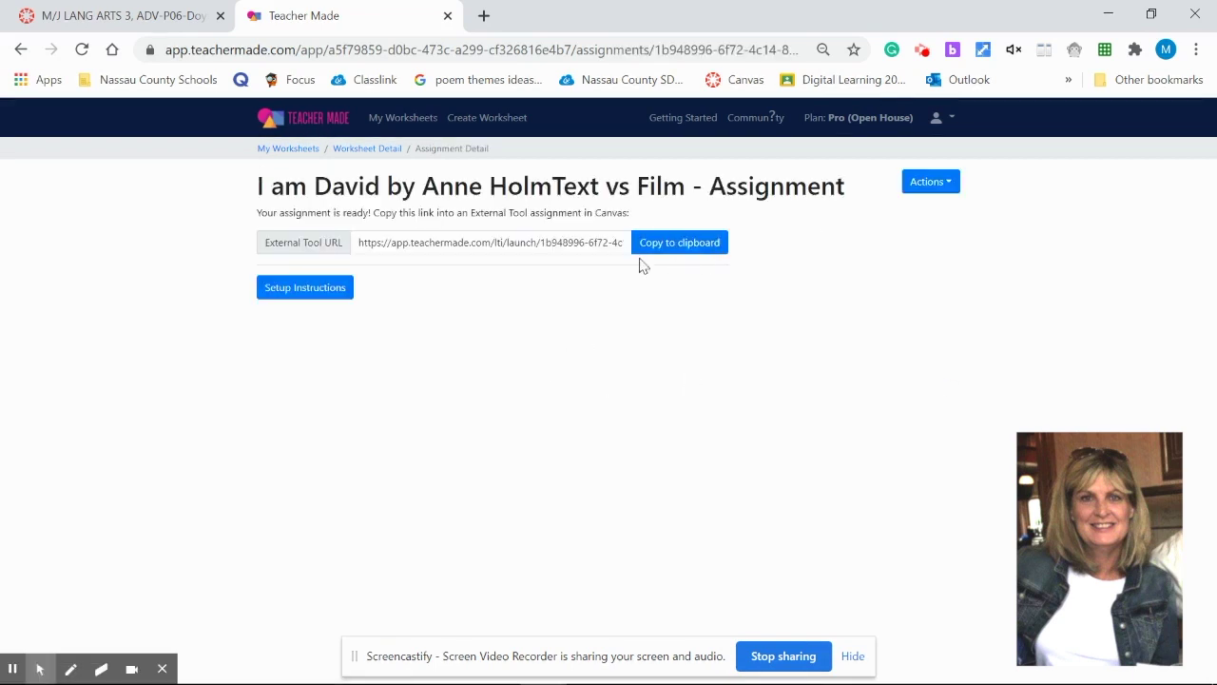
- Display the assignment's consumer key, shared secret and config URL, then go to the Canvas course
{"action": "left_click", "coordinate": [303, 299]}
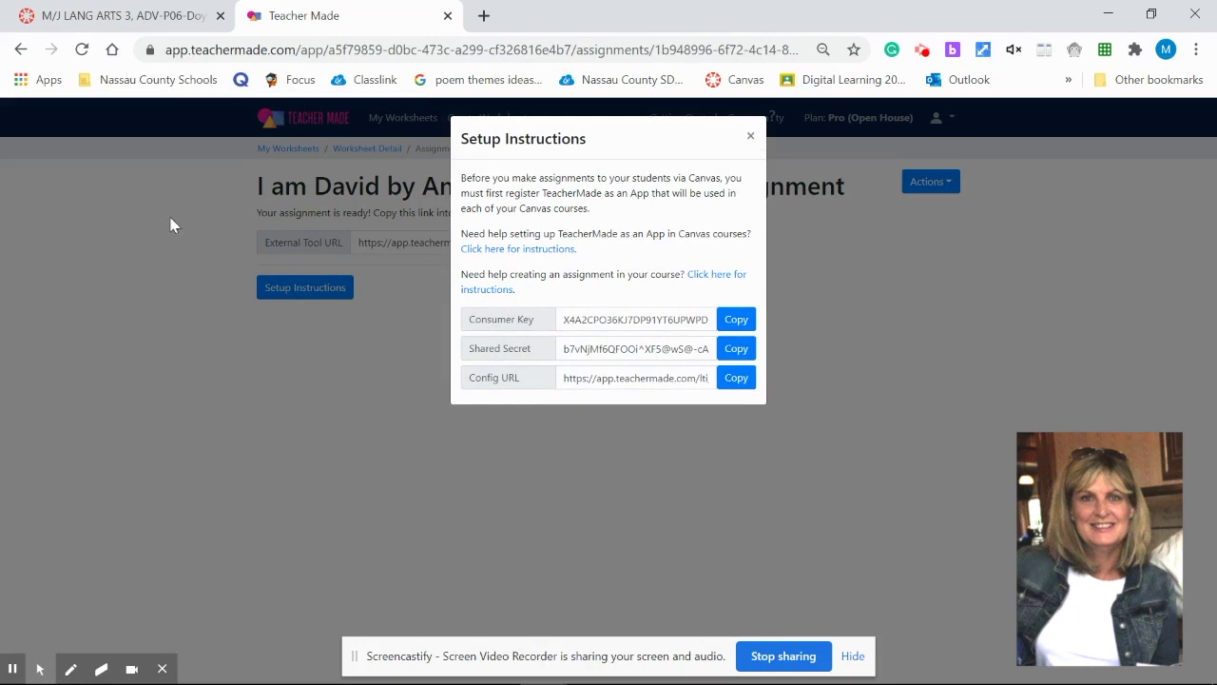
{"action": "left_click", "coordinate": [123, 21]}
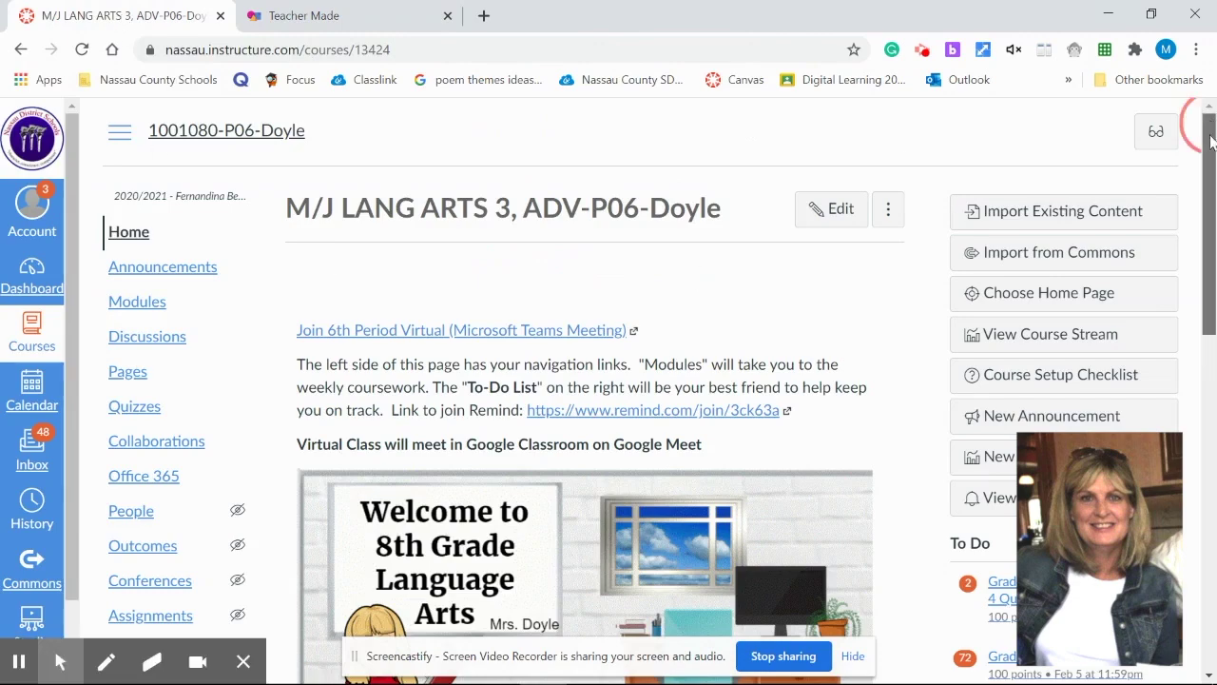
- From the course Settings' app configurations, start adding a new app with +App
{"action": "left_click_drag", "start_coordinate": [1212, 127], "coordinate": [1212, 252]}
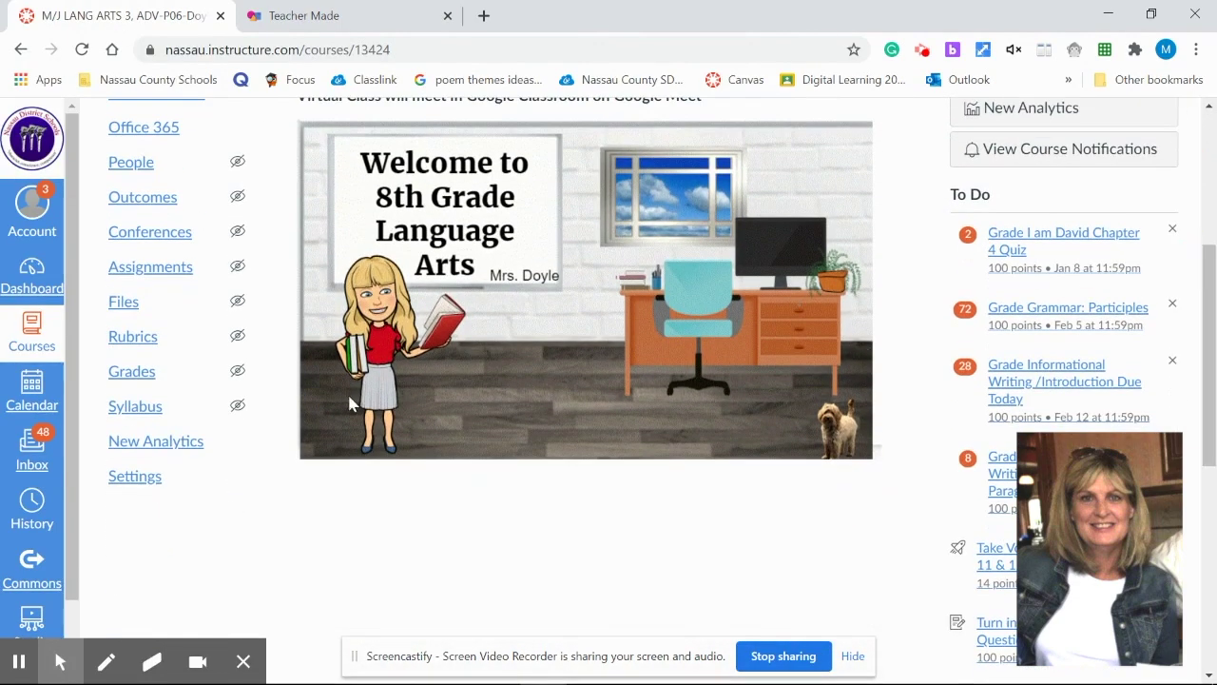
{"action": "left_click", "coordinate": [134, 483]}
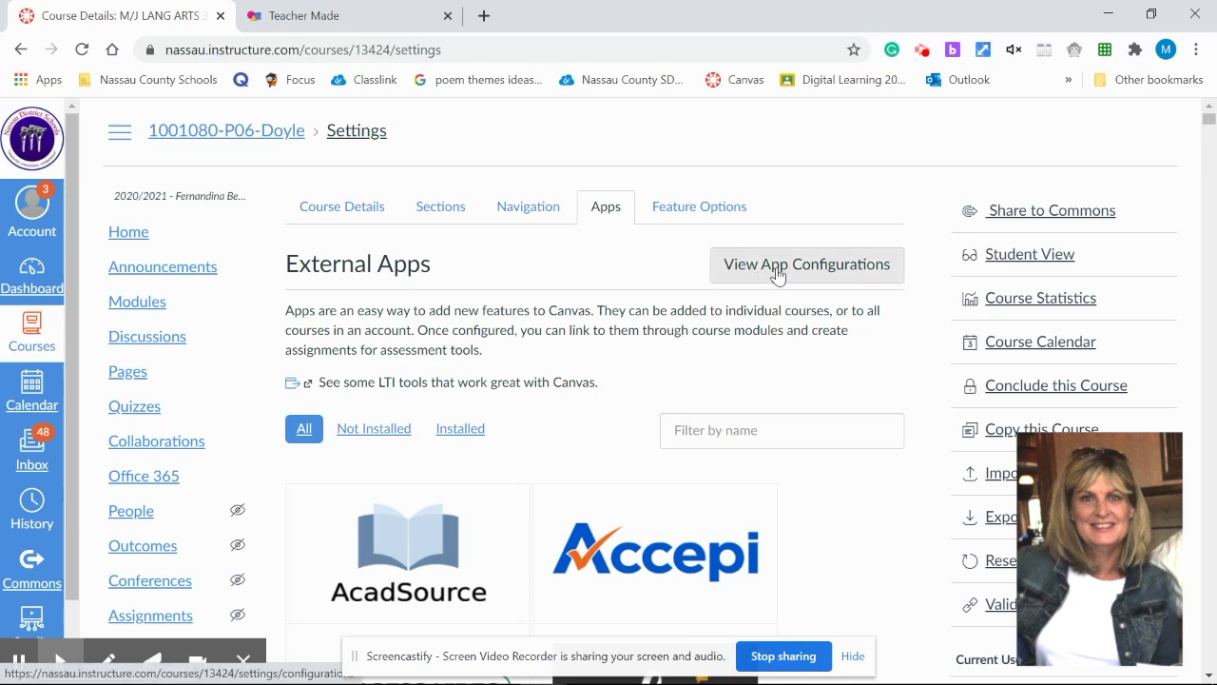
{"action": "left_click", "coordinate": [778, 270]}
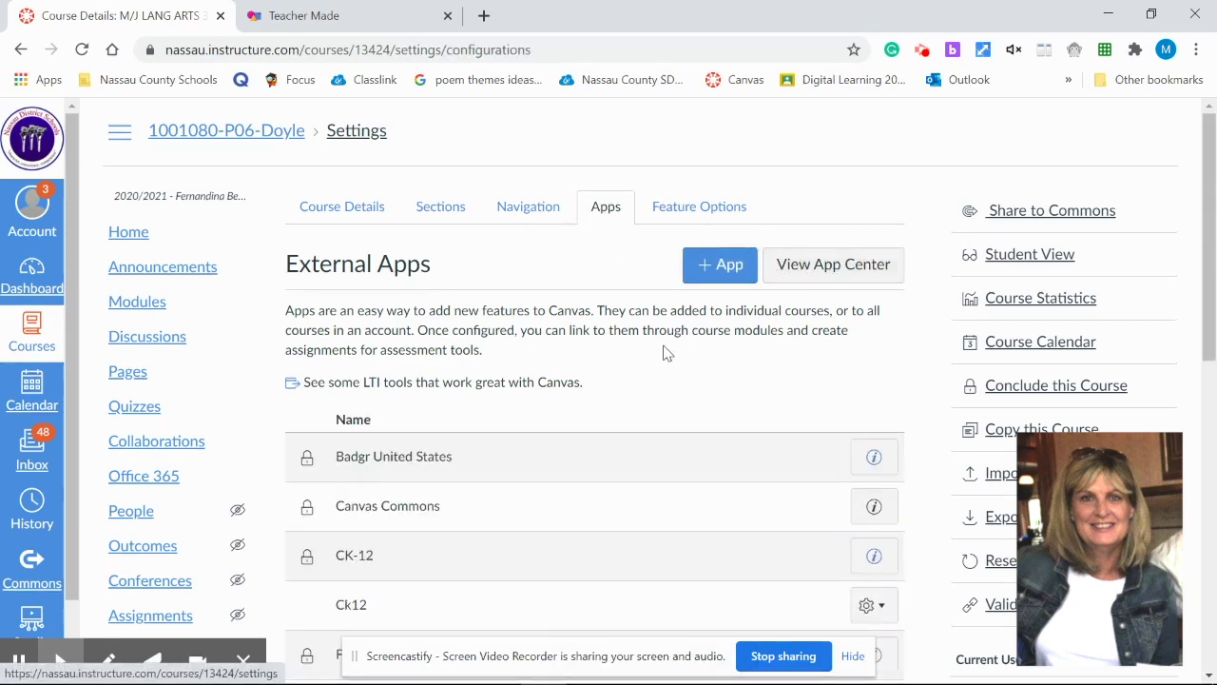
{"action": "left_click", "coordinate": [709, 269]}
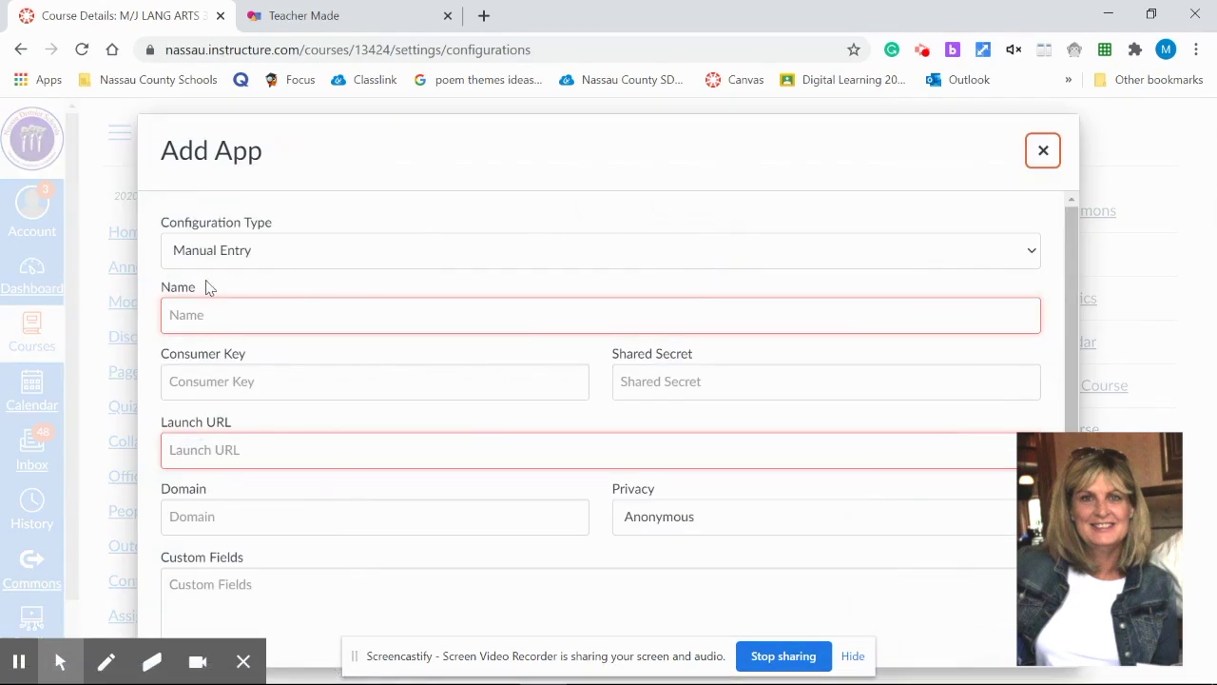
- Set the Add App configuration type to By URL and name the app 'Teachermade'
{"action": "left_click", "coordinate": [1033, 258]}
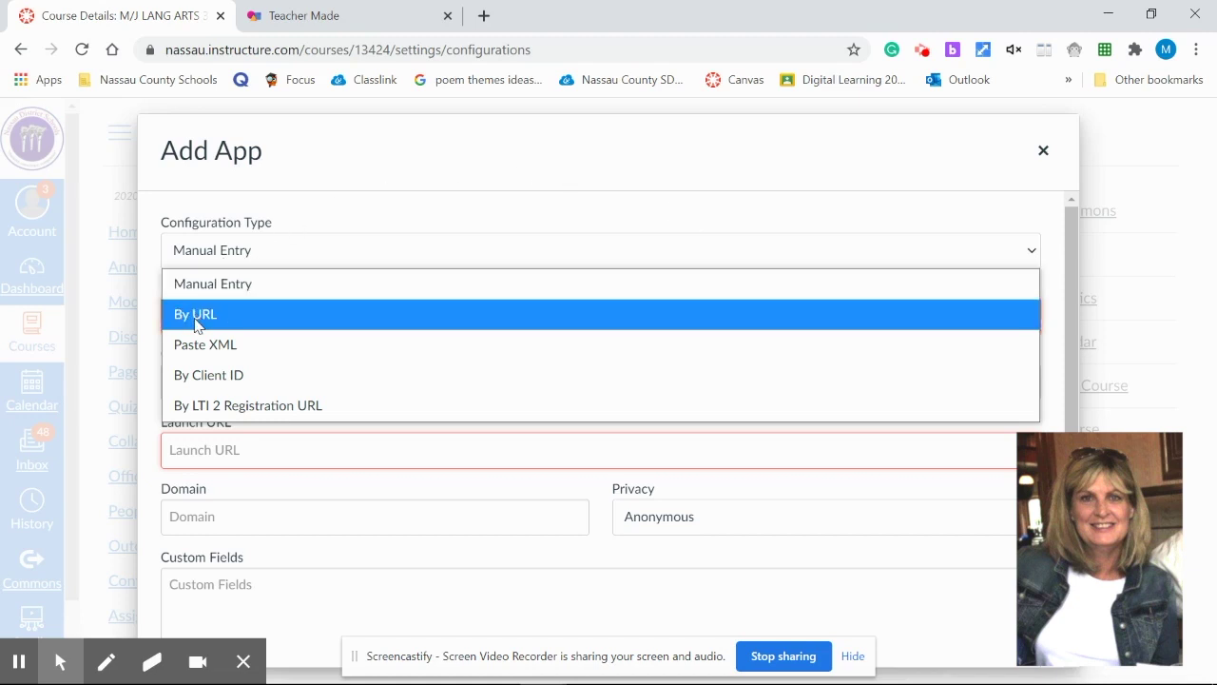
{"action": "left_click", "coordinate": [197, 315]}
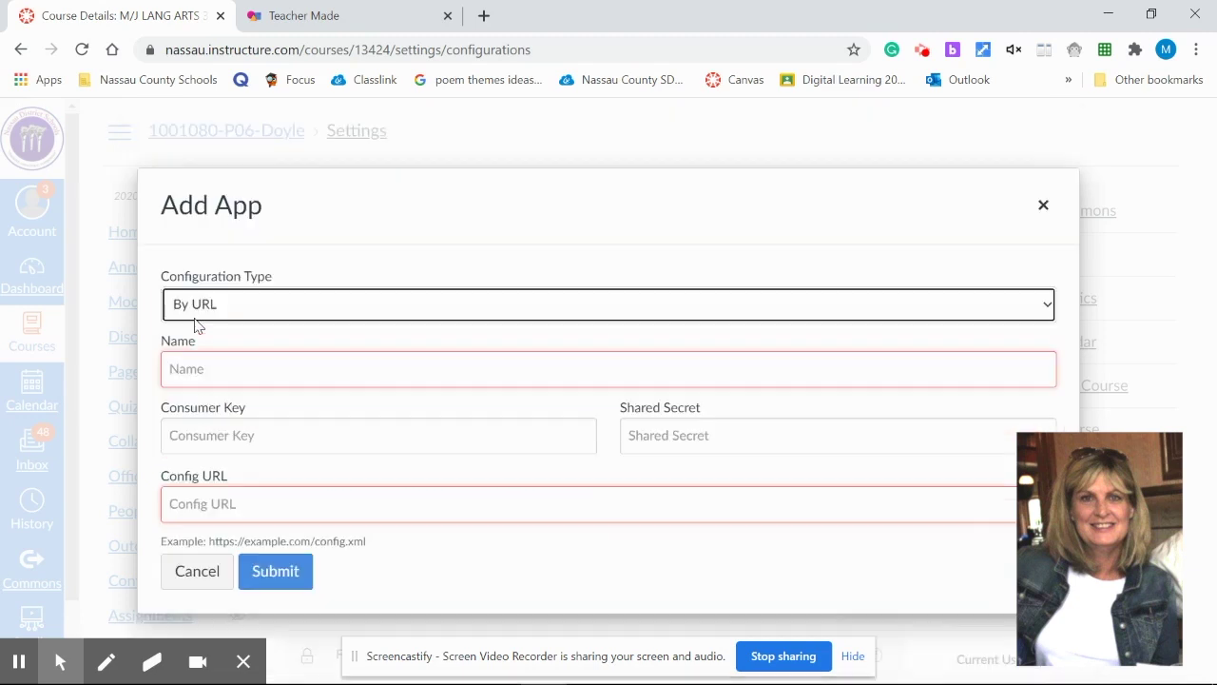
{"action": "left_click", "coordinate": [191, 378]}
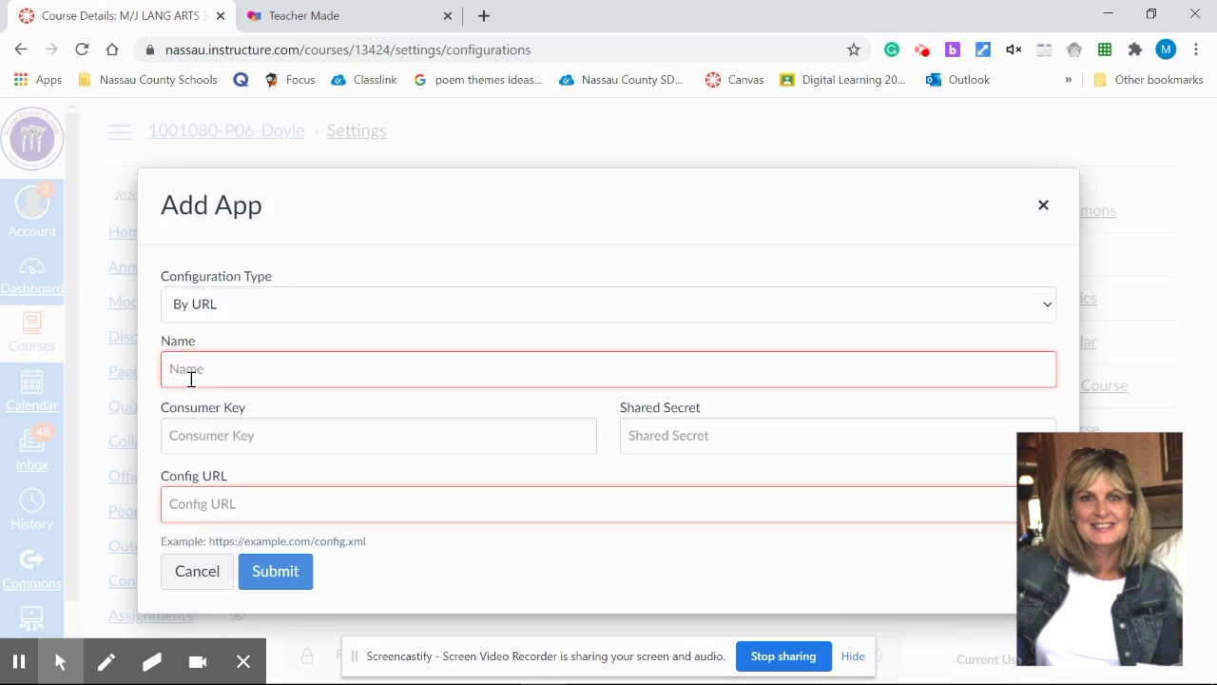
{"action": "type", "text": "Teache"}
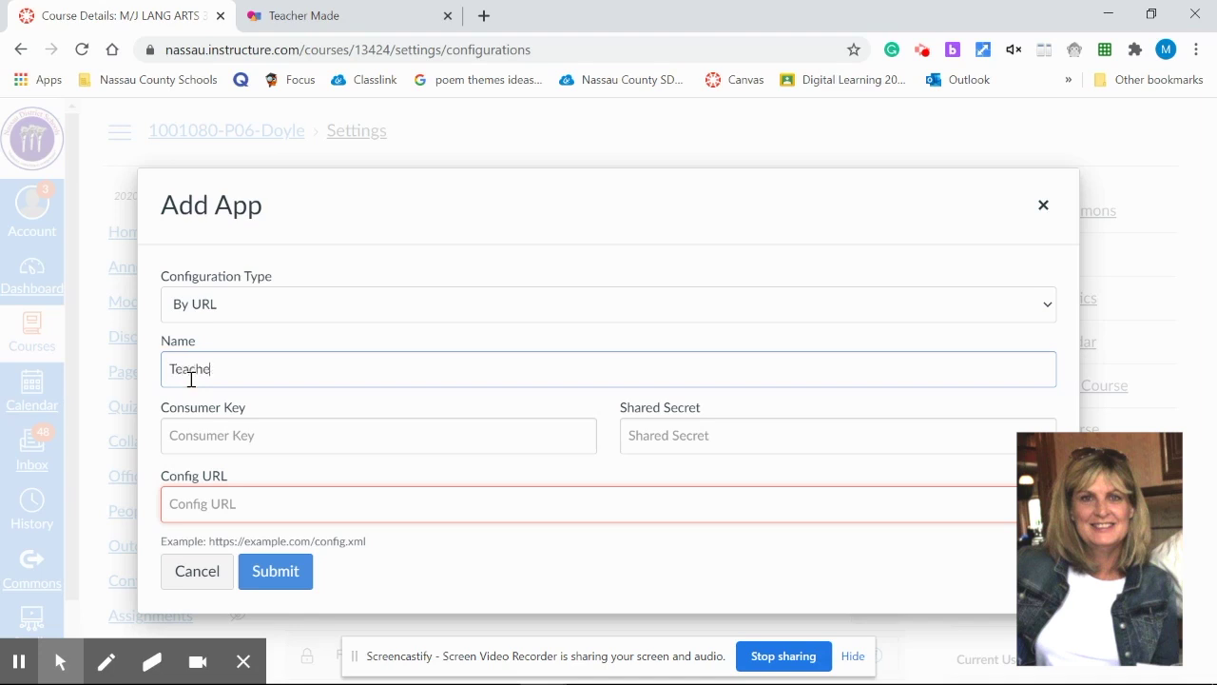
{"action": "type", "text": "rmade.com"}
{"action": "left_click", "coordinate": [348, 16]}
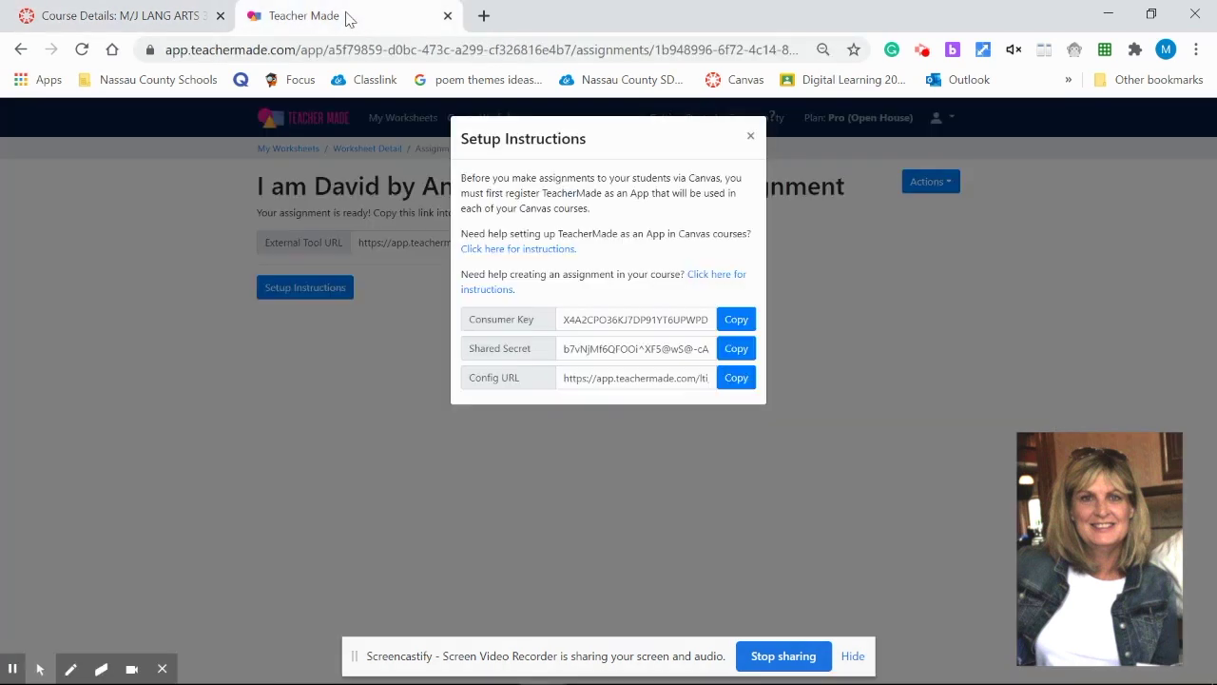
- Copy TeacherMade's consumer key into the Canvas Consumer Key field
{"action": "left_click", "coordinate": [736, 319]}
{"action": "left_click", "coordinate": [171, 19]}
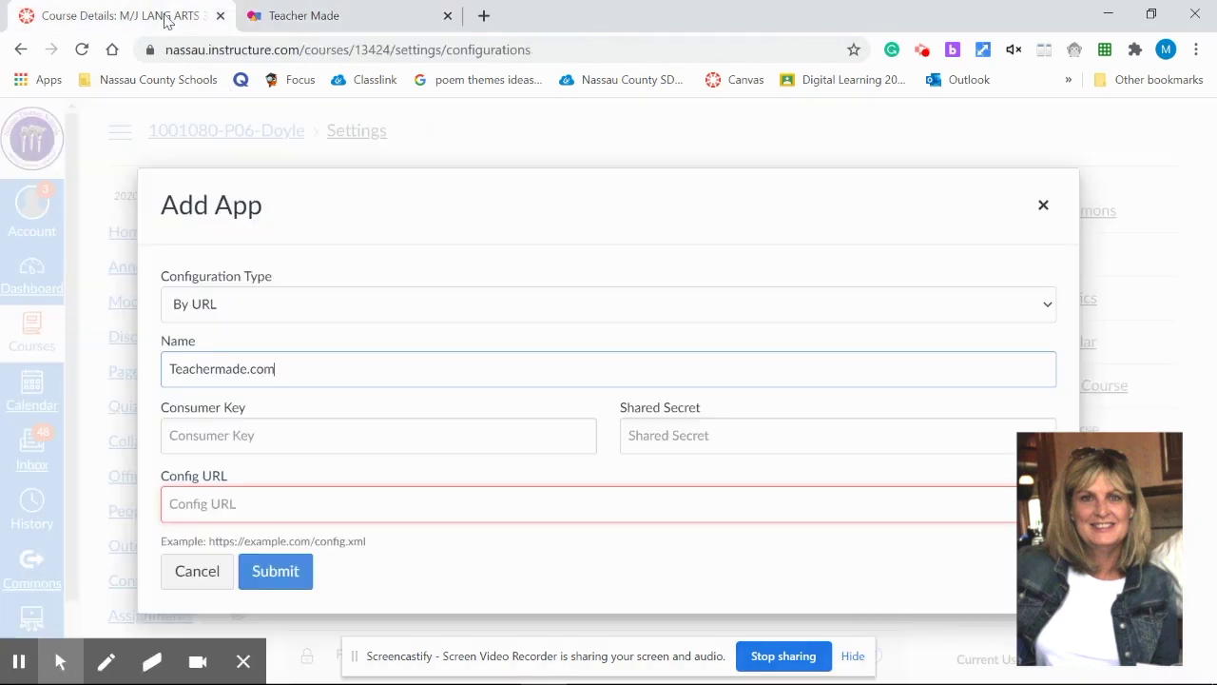
{"action": "left_click", "coordinate": [190, 434]}
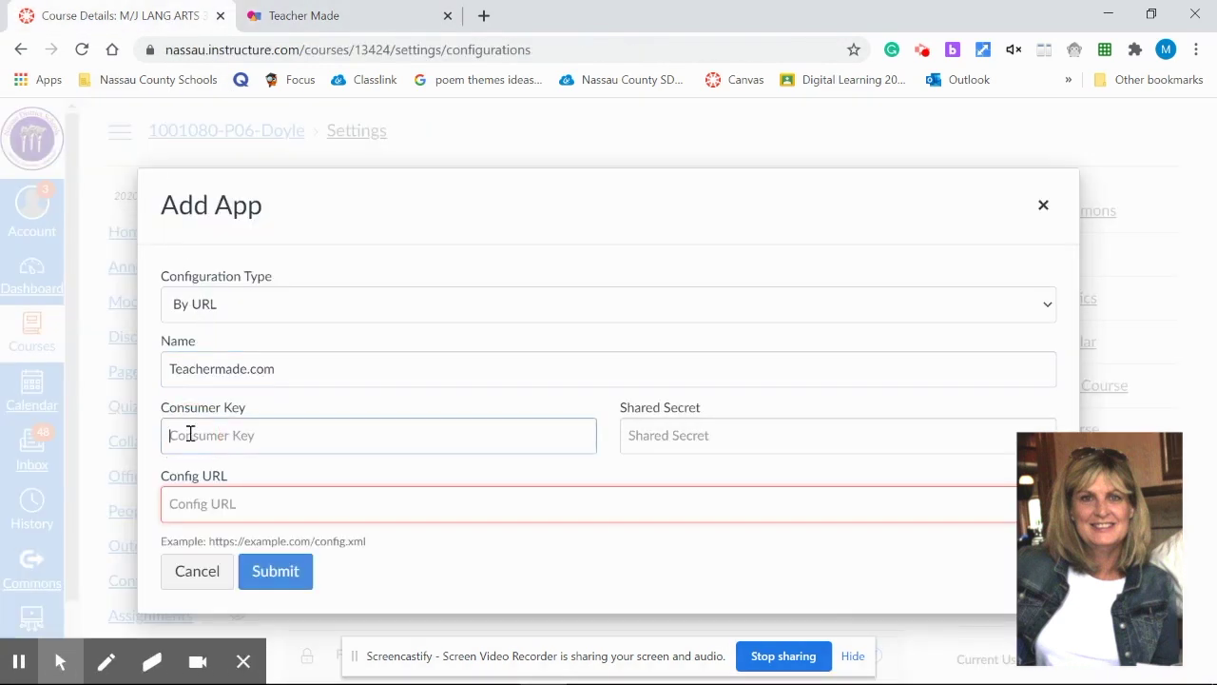
{"action": "key", "text": "ctrl+v"}
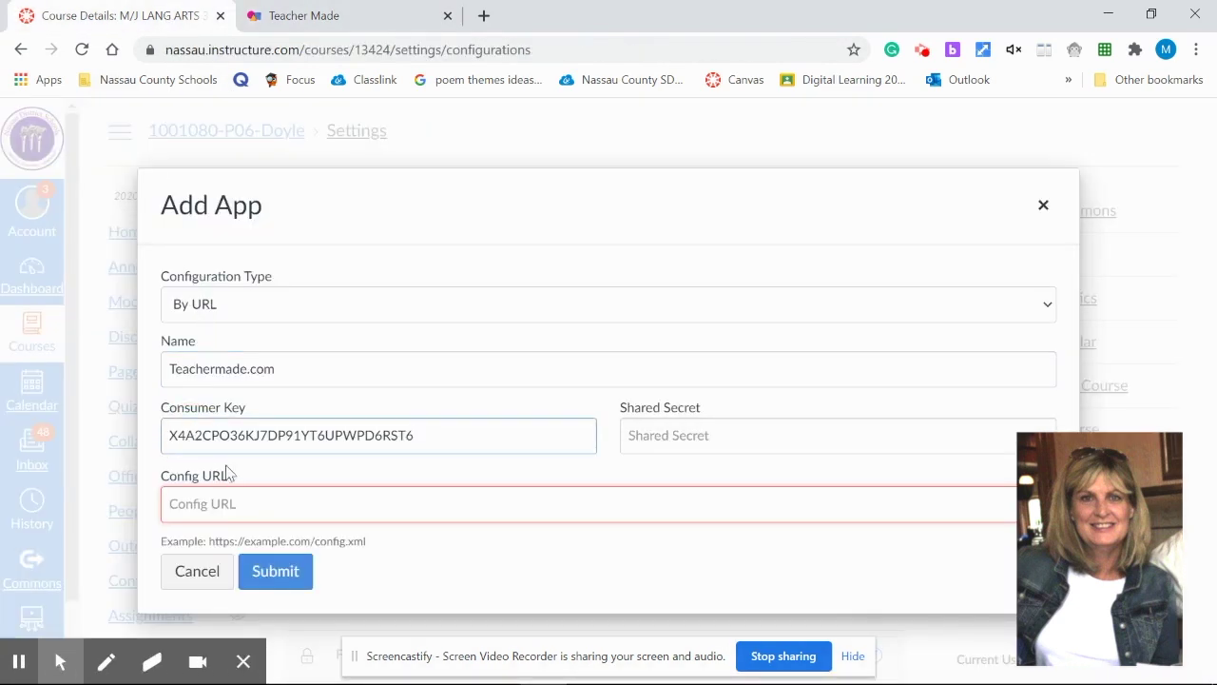
- Copy TeacherMade's shared secret into the Canvas Shared Secret field
{"action": "left_click", "coordinate": [334, 21]}
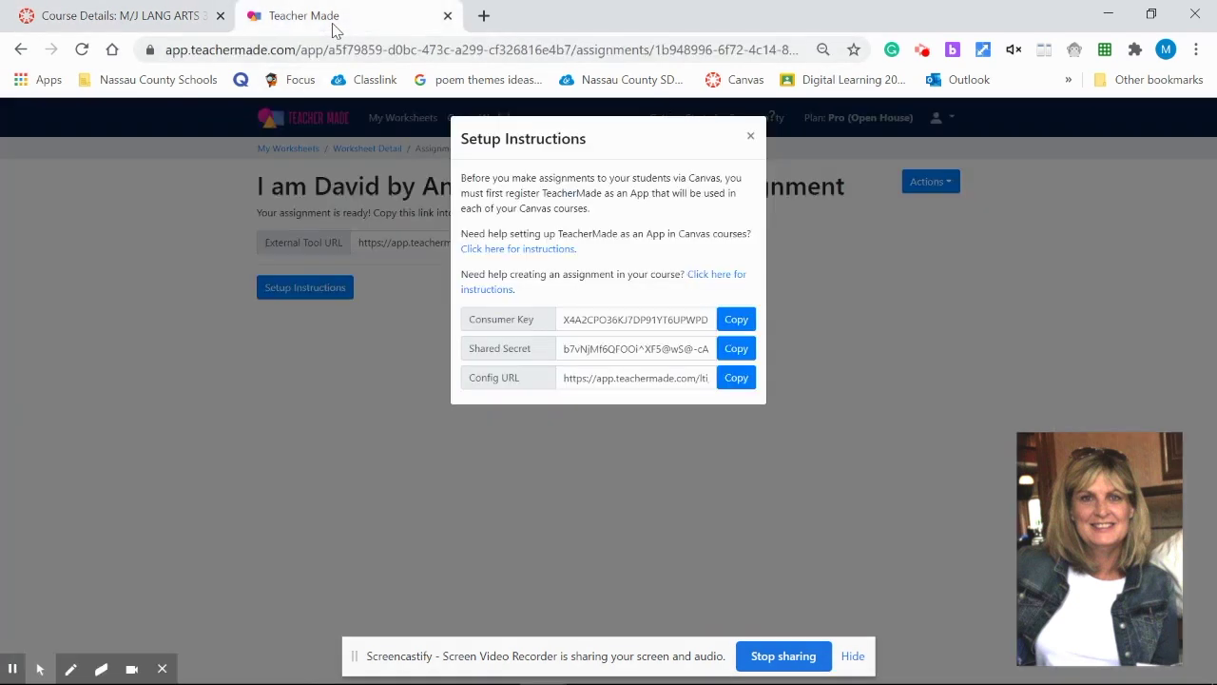
{"action": "left_click", "coordinate": [735, 348]}
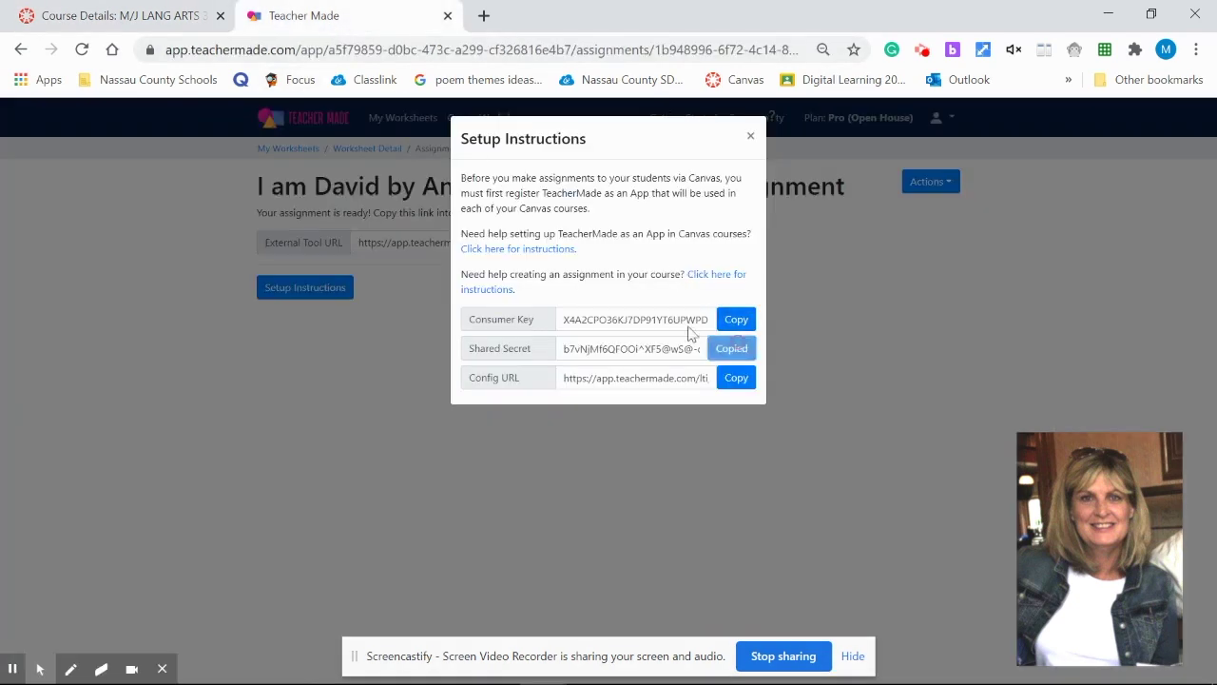
{"action": "left_click", "coordinate": [173, 22]}
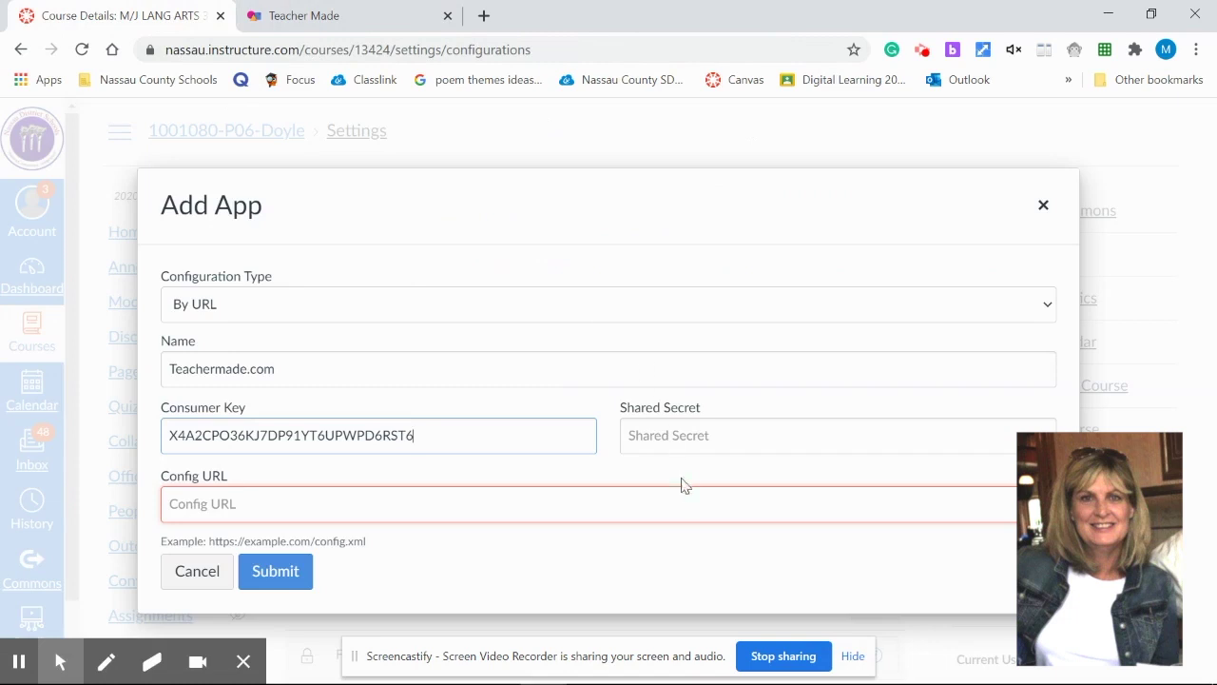
{"action": "left_click", "coordinate": [667, 451]}
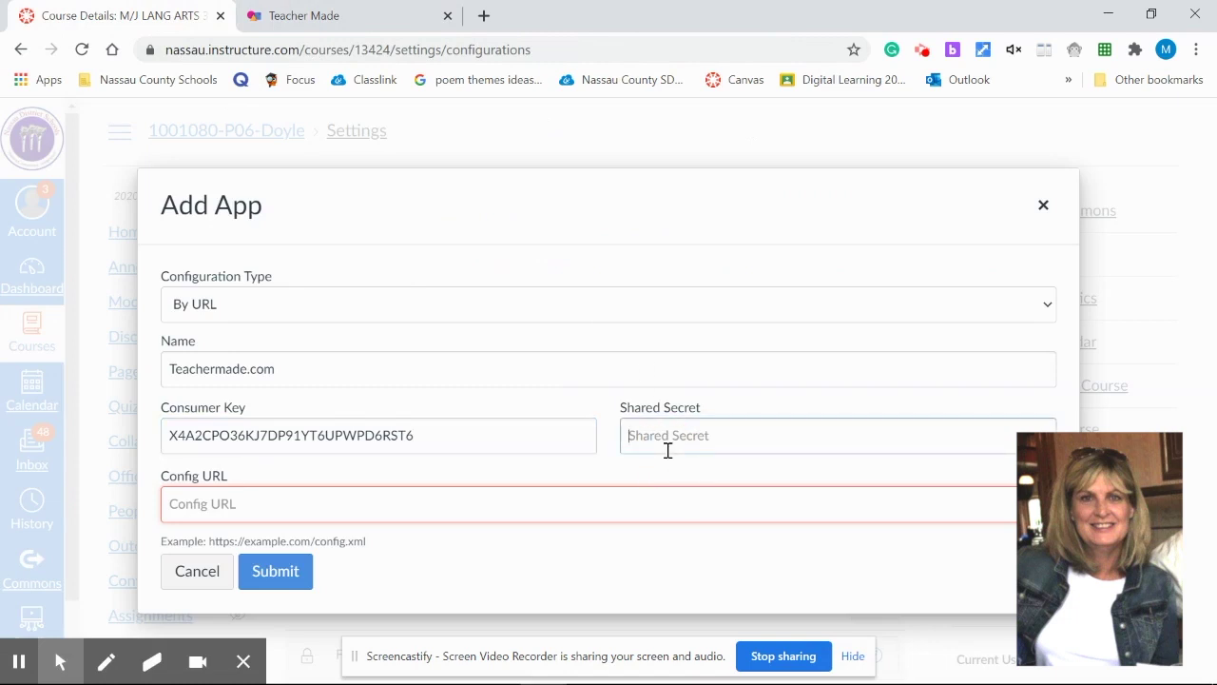
{"action": "key", "text": "ctrl+v"}
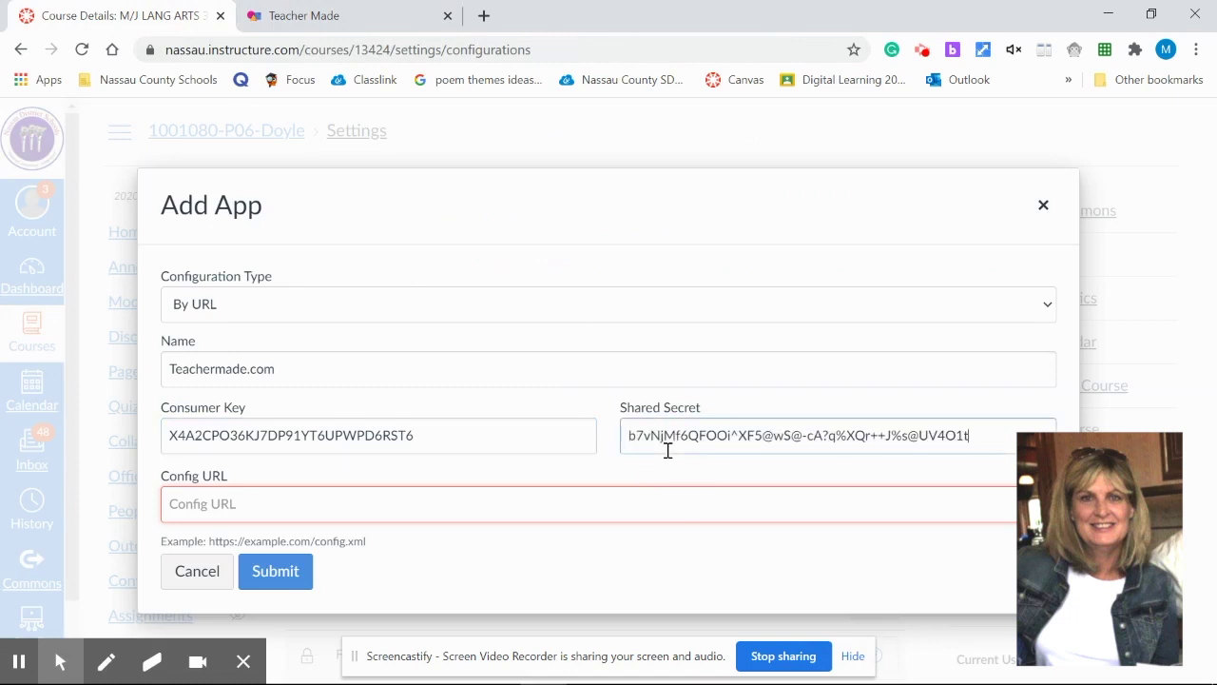
- Paste TeacherMade's config URL into the Config URL field and submit the app
{"action": "left_click", "coordinate": [383, 28]}
{"action": "left_click", "coordinate": [739, 379]}
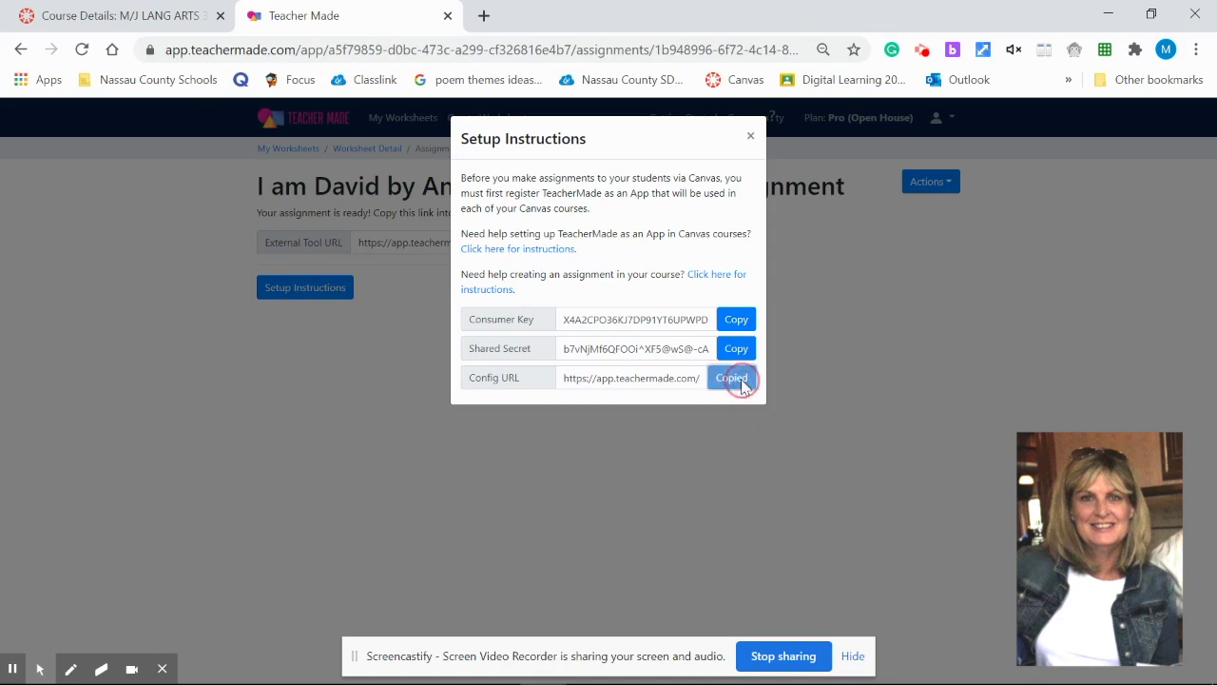
{"action": "left_click", "coordinate": [170, 26]}
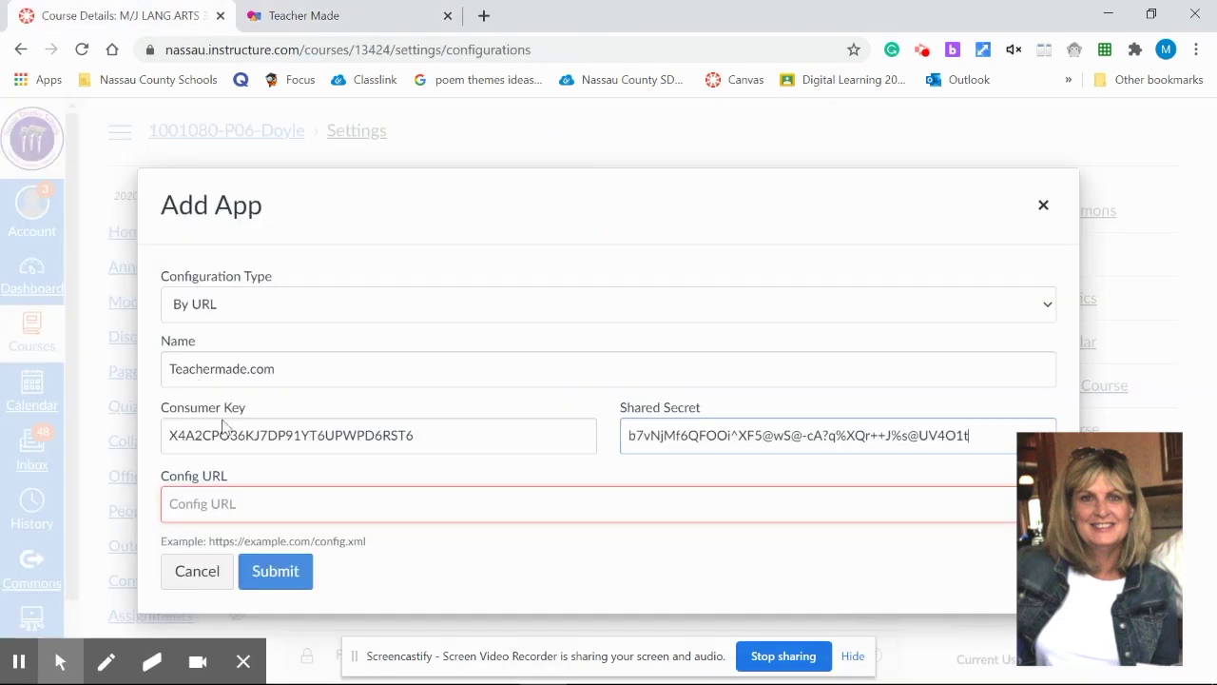
{"action": "left_click", "coordinate": [217, 507]}
{"action": "key", "text": "ctrl+v"}
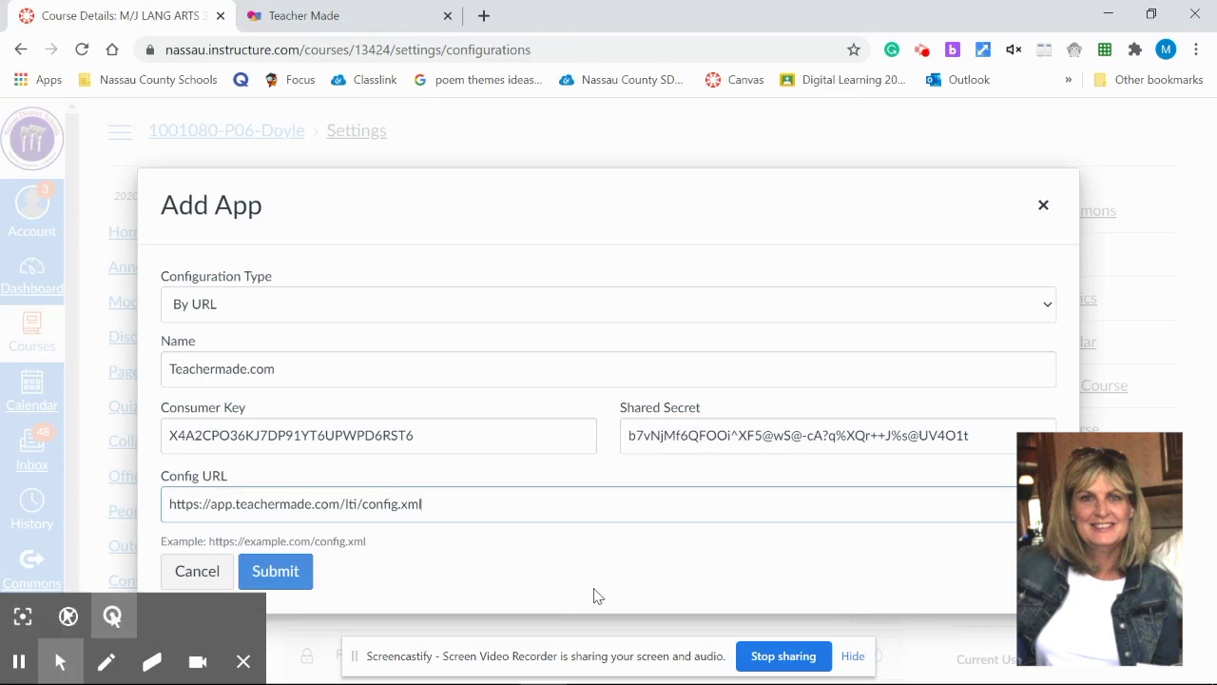
{"action": "left_click", "coordinate": [276, 572]}
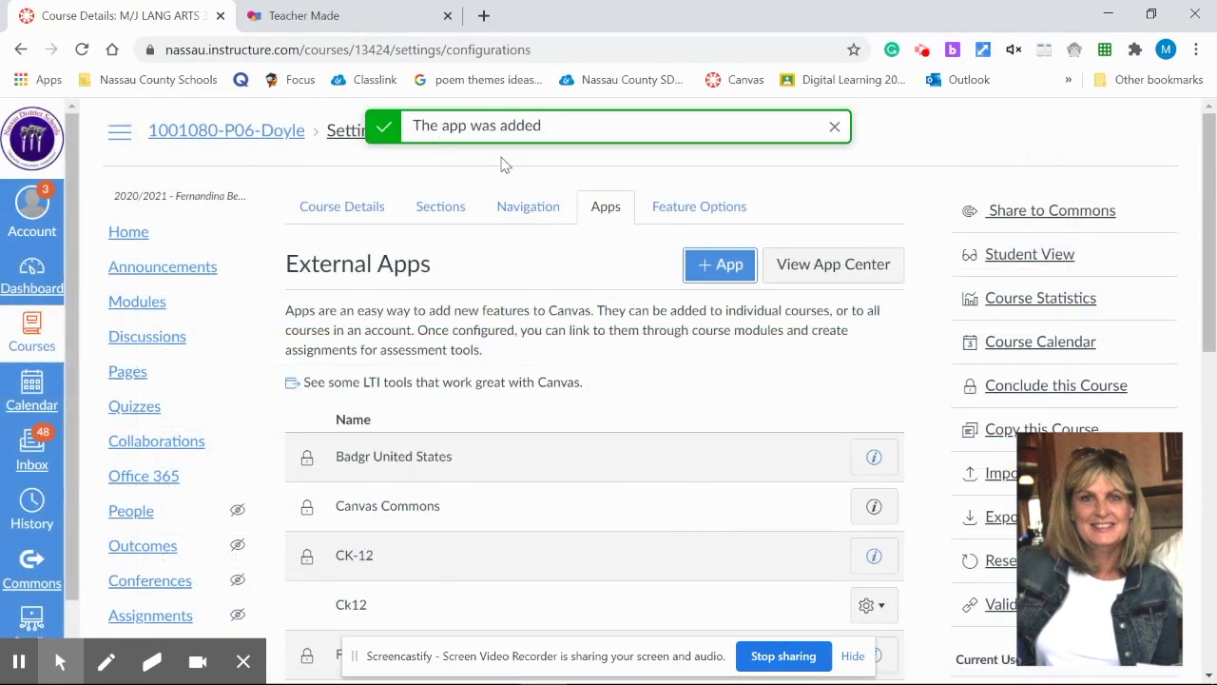
{"action": "left_click_drag", "start_coordinate": [1212, 139], "coordinate": [1213, 461]}
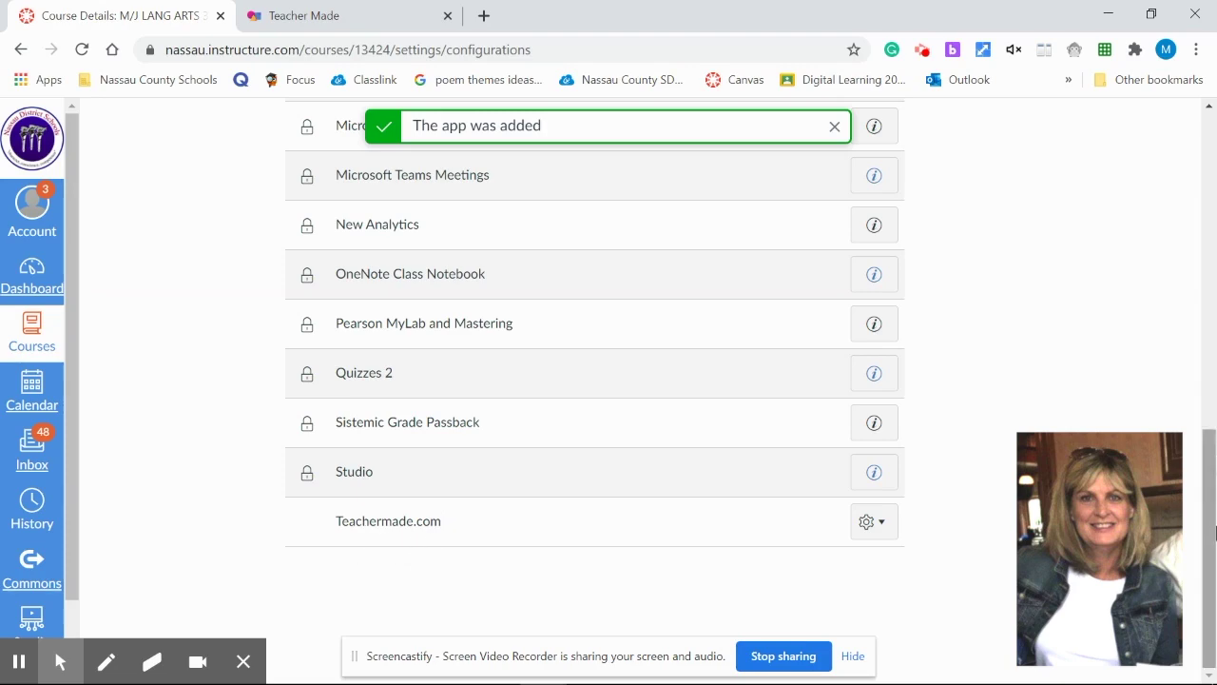
{"action": "left_click_drag", "start_coordinate": [1210, 539], "coordinate": [1188, 133]}
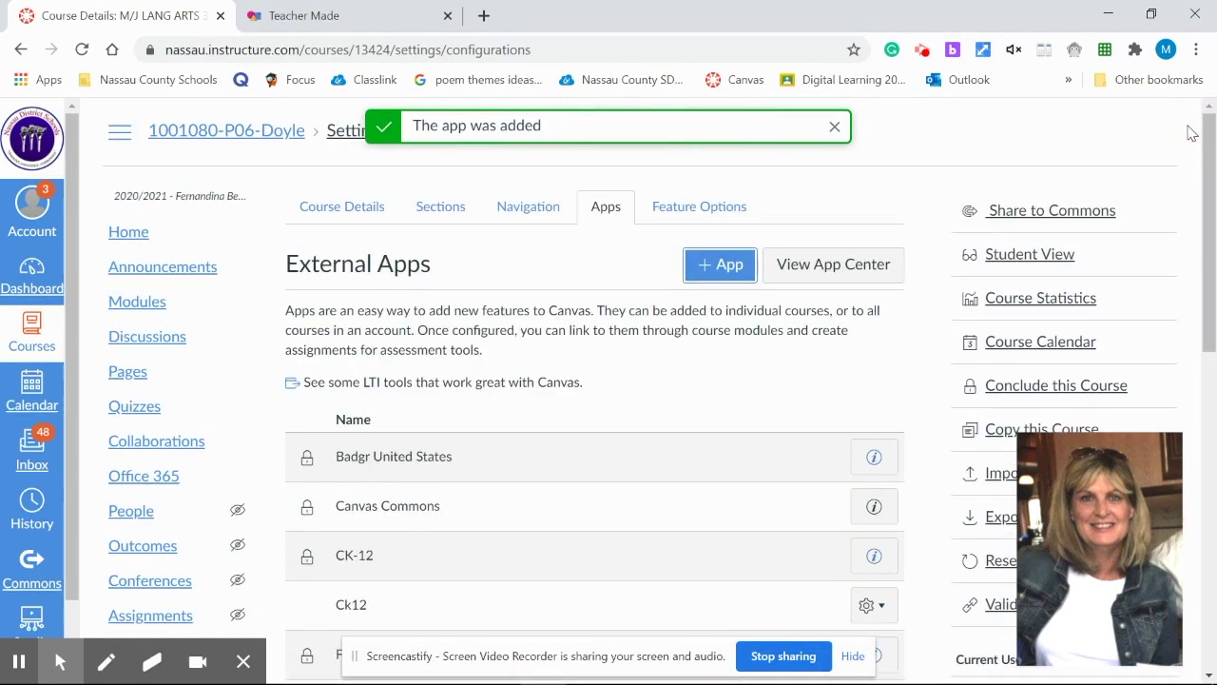